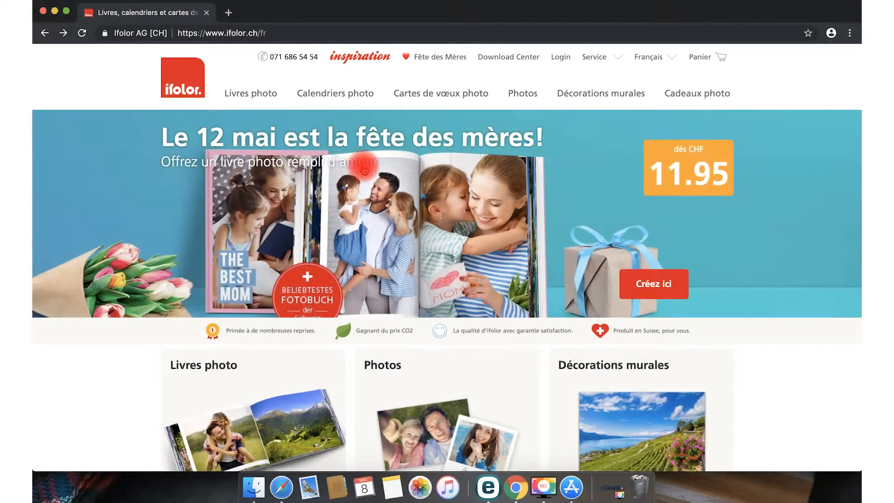
Go to the ifolor website's Download Center and open the Mac App Store.
click(507, 58)
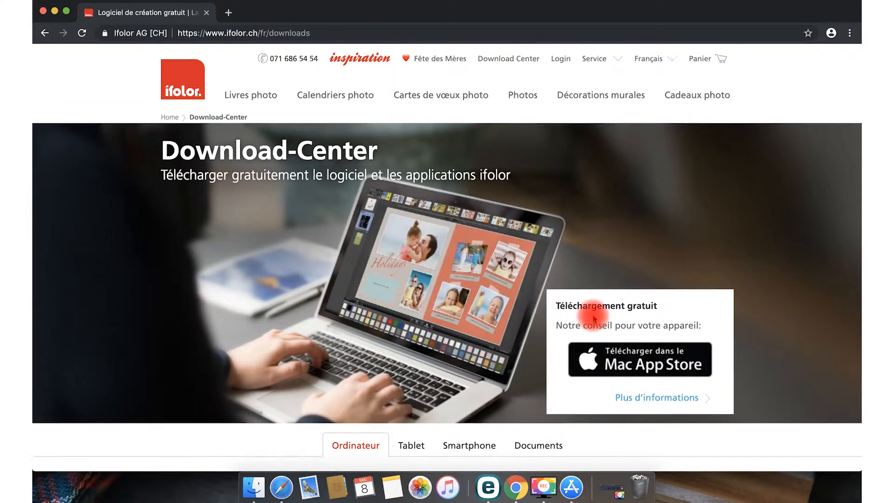
scroll(594, 320, down, 3)
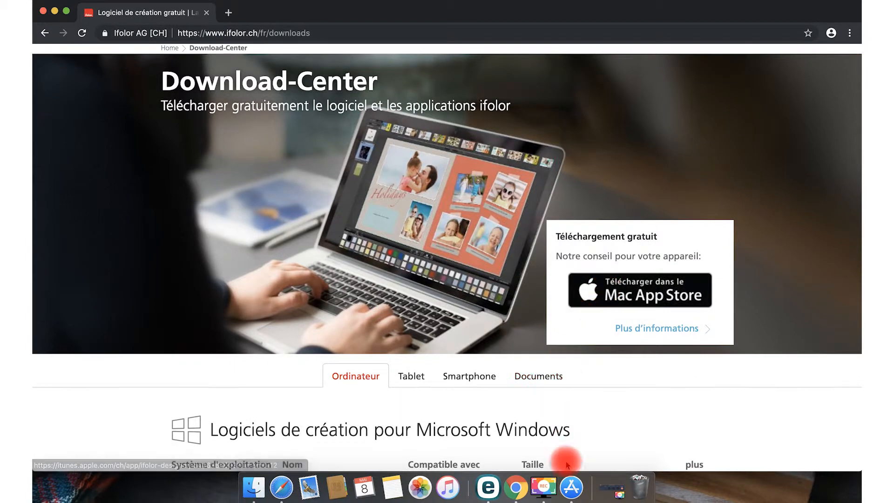
click(572, 484)
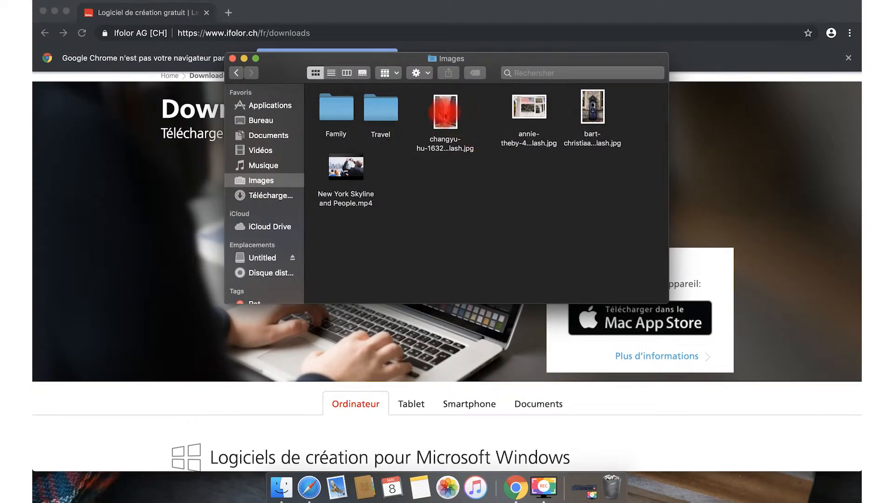
Move the three loose JPG photos from the Images folder into the Travel folder, and open that folder.
drag(445, 116, 376, 123)
drag(539, 115, 400, 115)
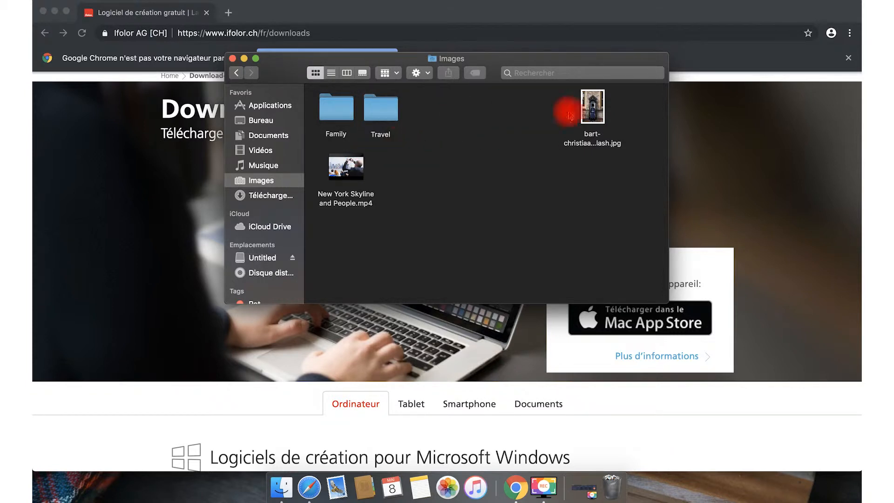
click(589, 114)
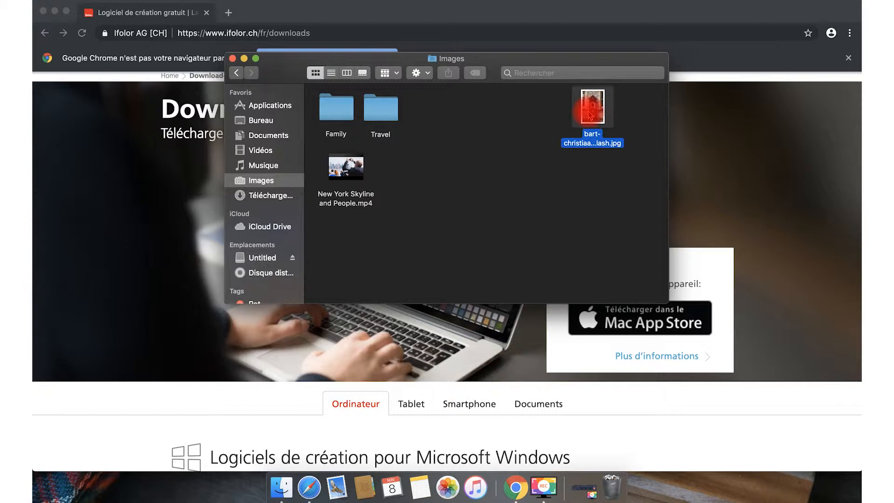
drag(391, 118, 391, 118)
double_click(390, 117)
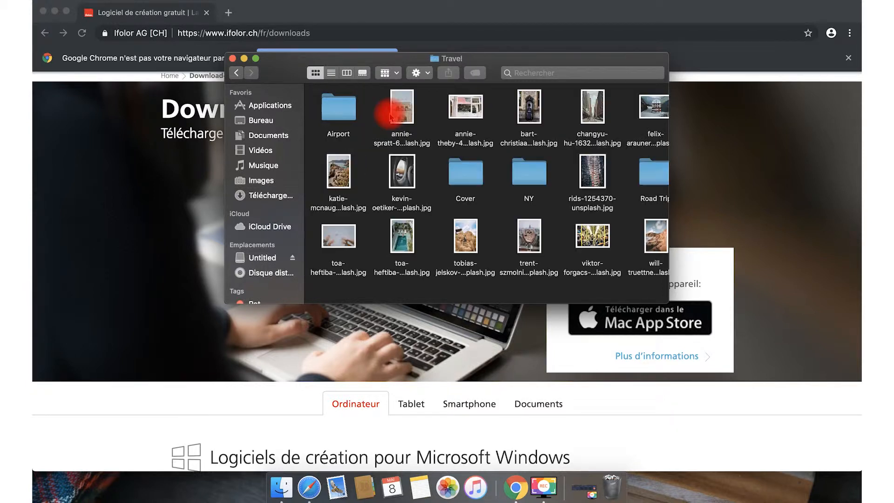
scroll(485, 164, right, 5)
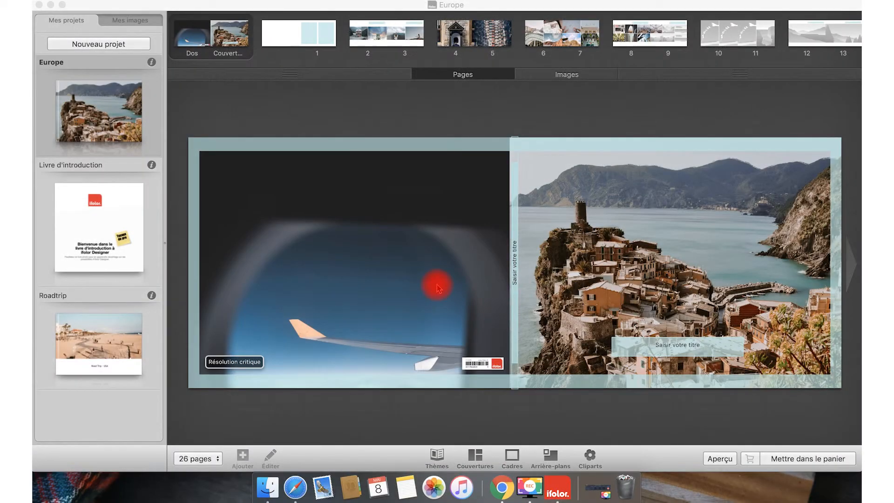
Start a new project in ifolor Designer, choosing the Livres photo category, and review the available book formats.
click(247, 119)
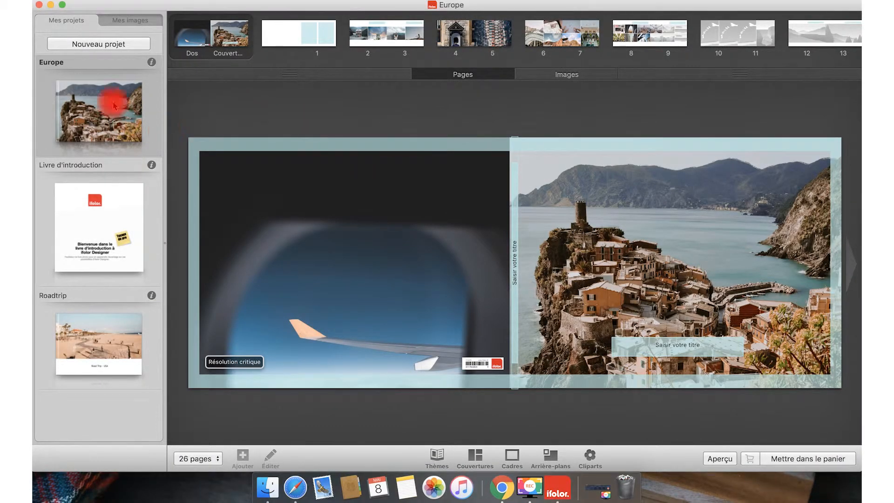
click(79, 45)
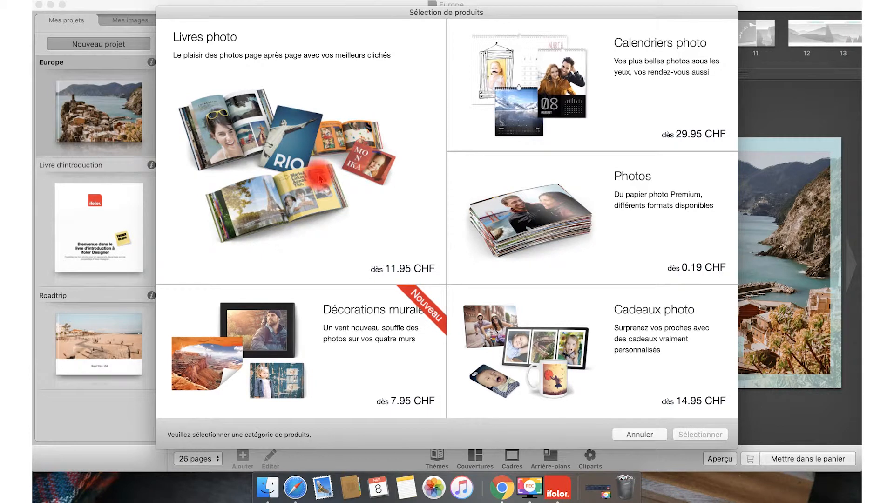
click(320, 178)
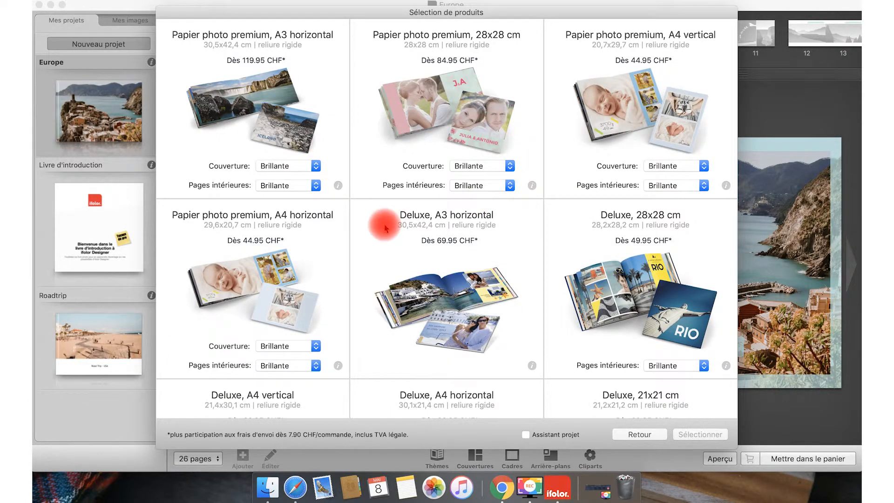
scroll(385, 228, down, 5)
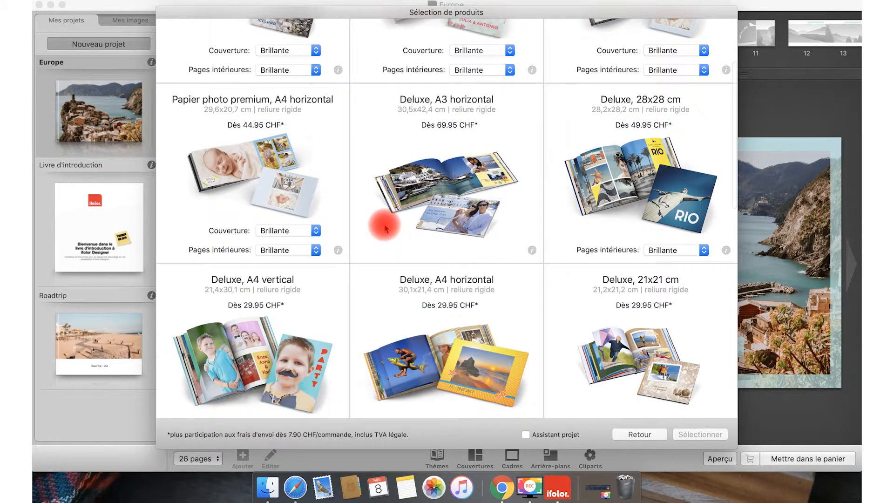
scroll(455, 236, down, 5)
scroll(459, 245, down, 6)
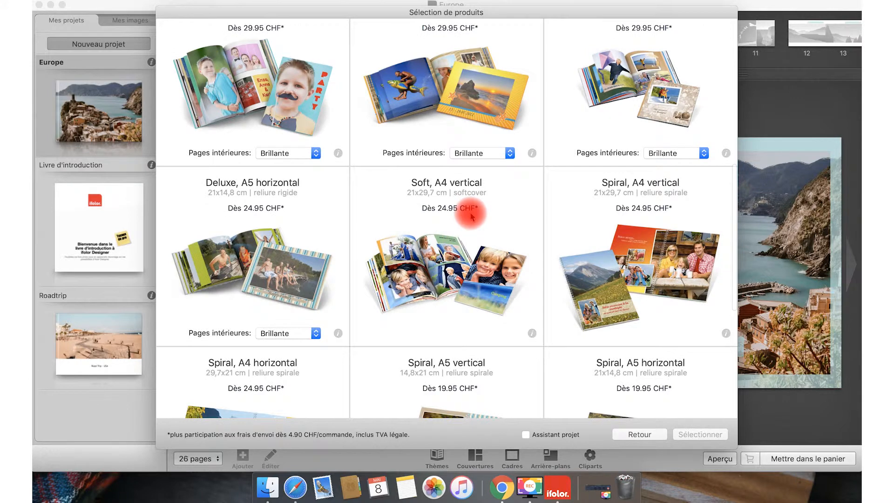
scroll(405, 202, up, 20)
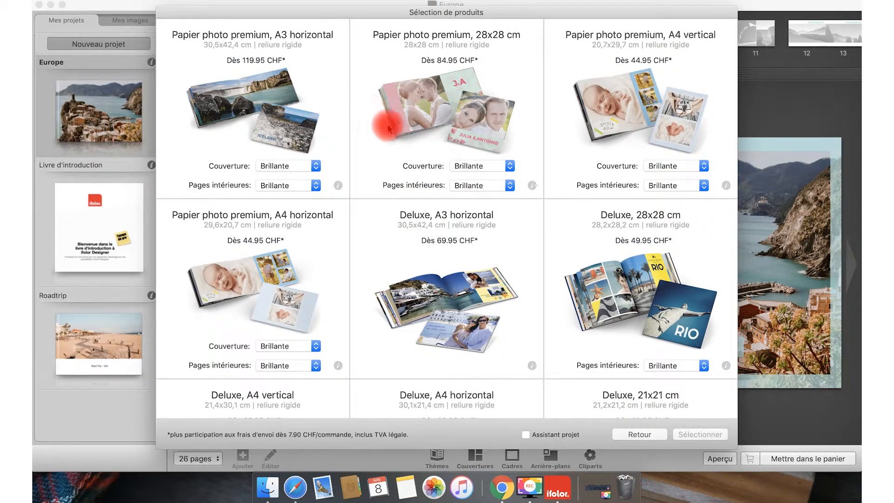
Create a Papier photo premium, A3 horizontal book with cover and inner pages both set to Mate.
click(319, 118)
click(297, 170)
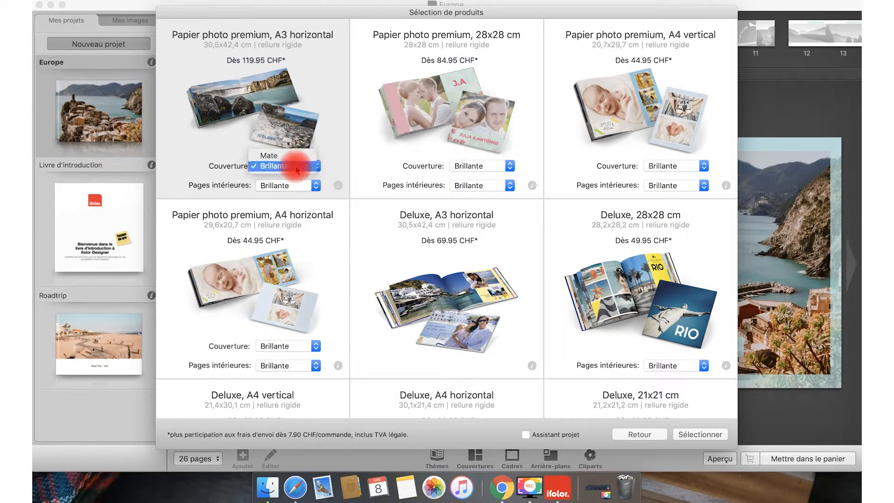
click(289, 155)
click(292, 186)
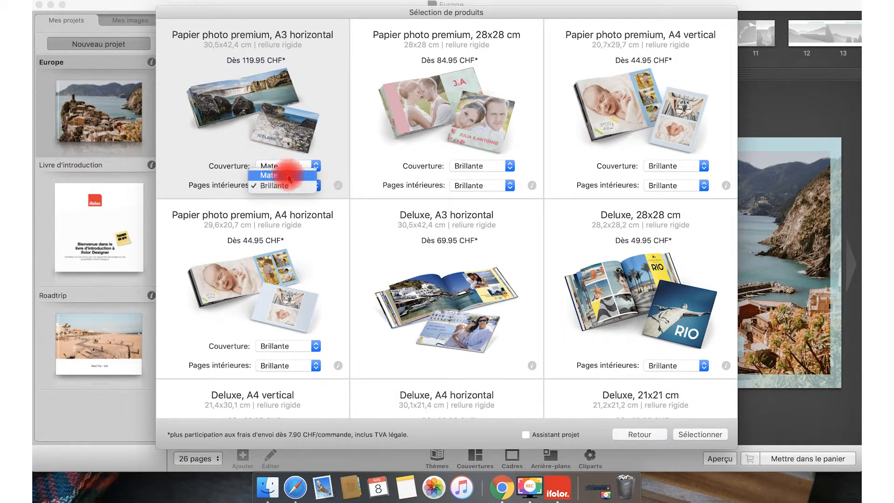
click(289, 175)
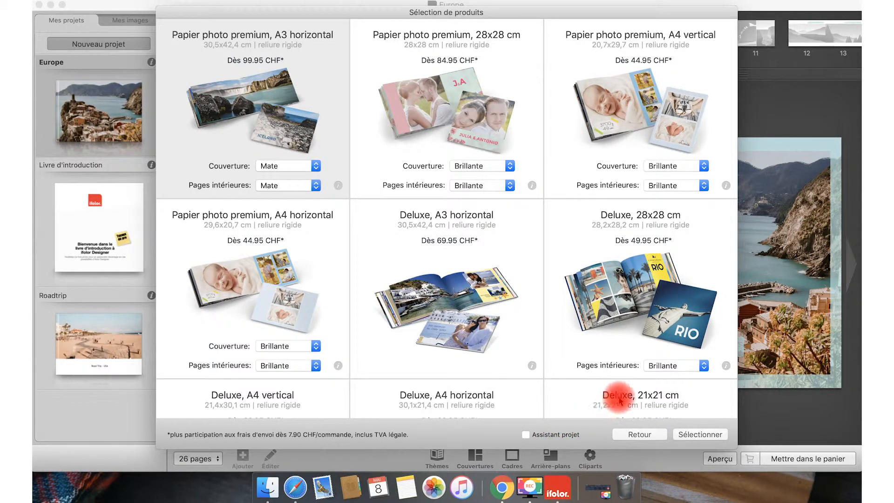
click(683, 437)
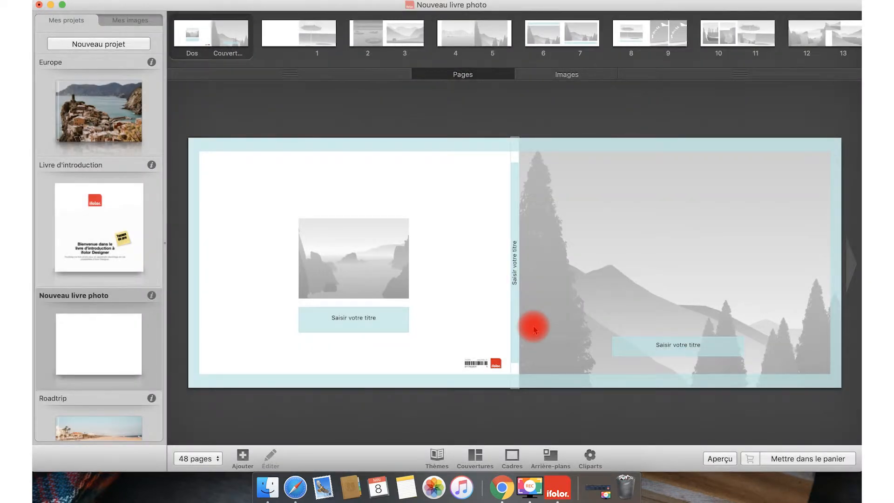
Rename the new photo book project as Travel and open its project information.
click(103, 298)
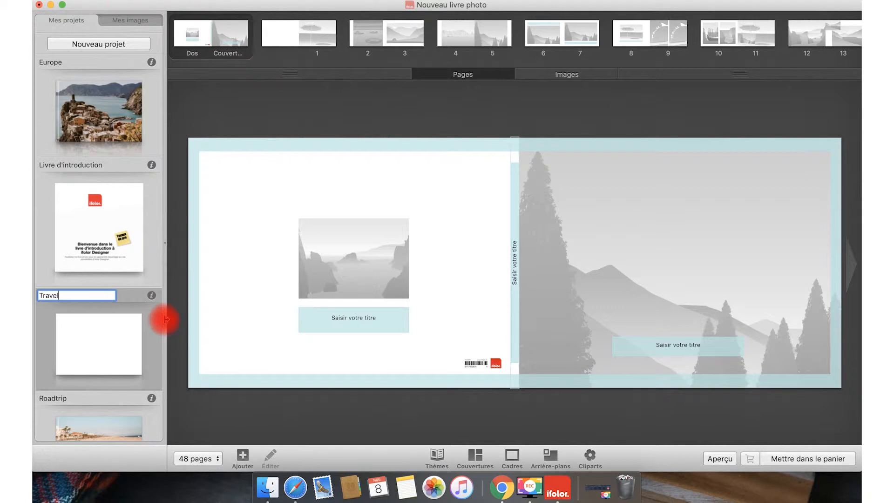
key(Return)
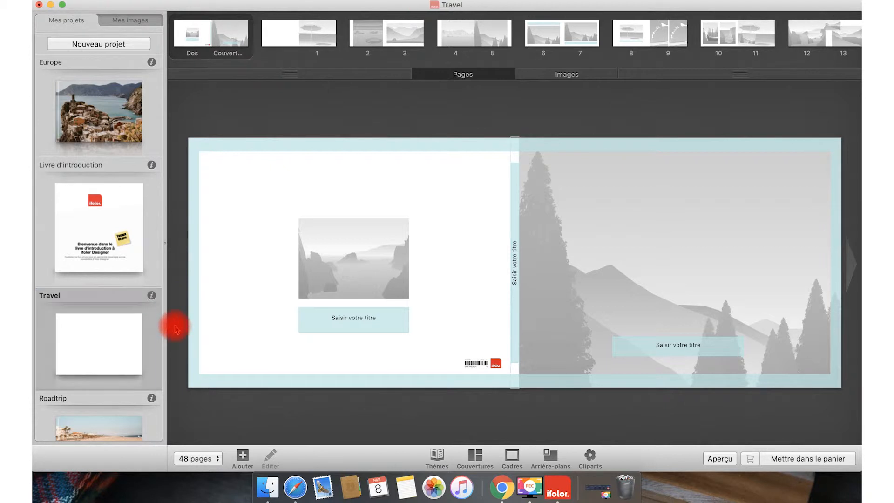
click(152, 297)
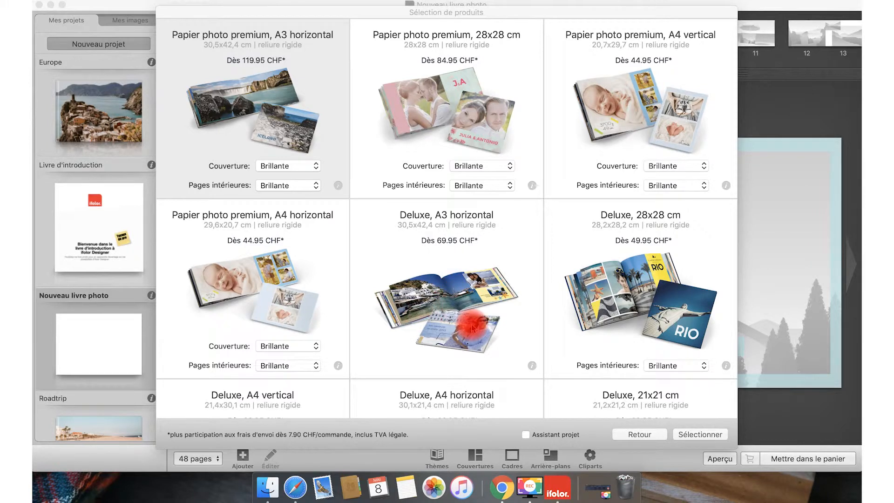
Create a Papier photo premium, A3 horizontal book with Brillante finish and the Assistant projet option enabled.
click(525, 434)
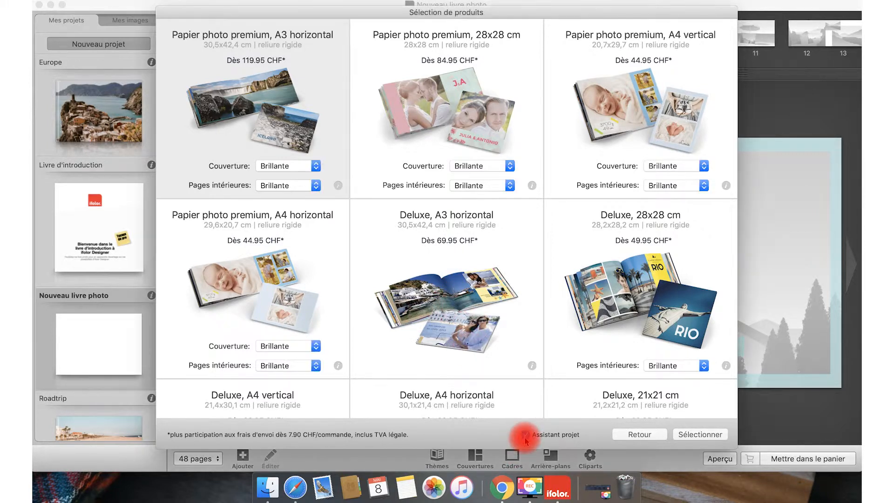
click(681, 435)
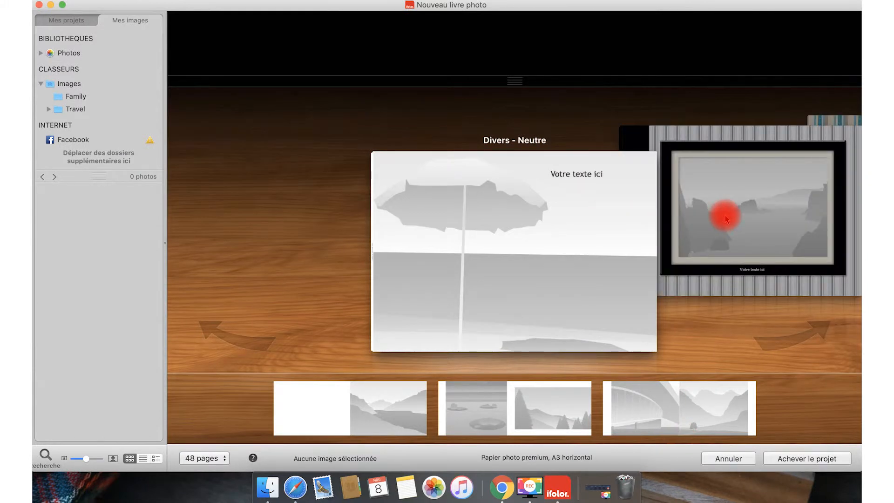
Browse the design themes offered by the project assistant for the new book.
click(725, 215)
click(725, 215)
click(724, 215)
click(725, 215)
click(725, 215)
click(725, 215)
click(725, 215)
mouse_move(403, 243)
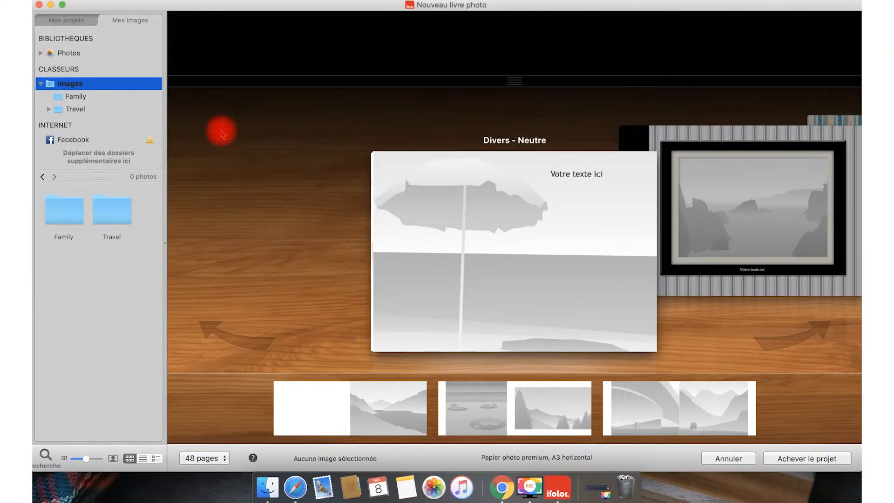
Add all photos from the Travel folder to the project assistant's image selection.
click(79, 112)
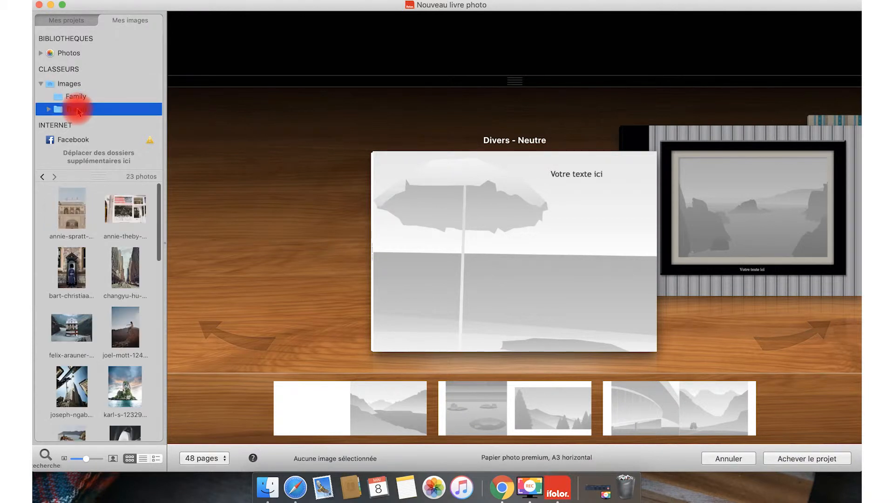
click(40, 194)
key(super+a)
drag(61, 212, 282, 42)
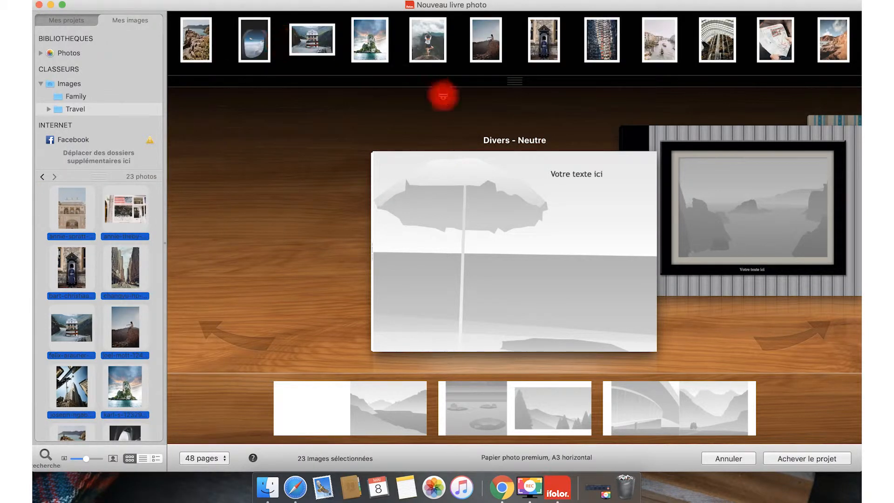
mouse_move(529, 164)
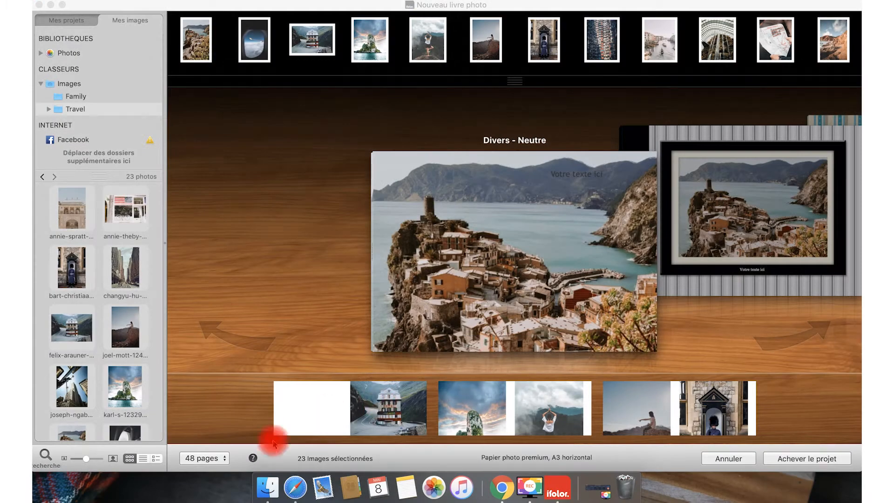
Set the book length to 36 pages and complete the project.
click(223, 460)
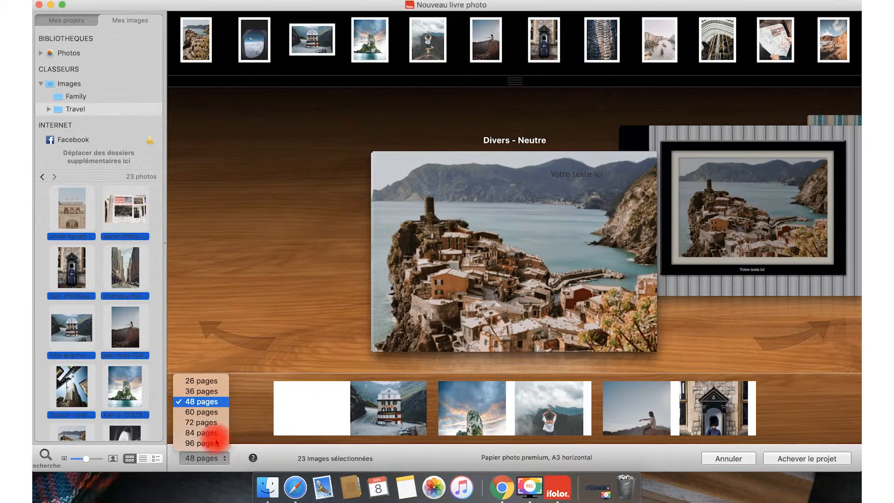
click(217, 394)
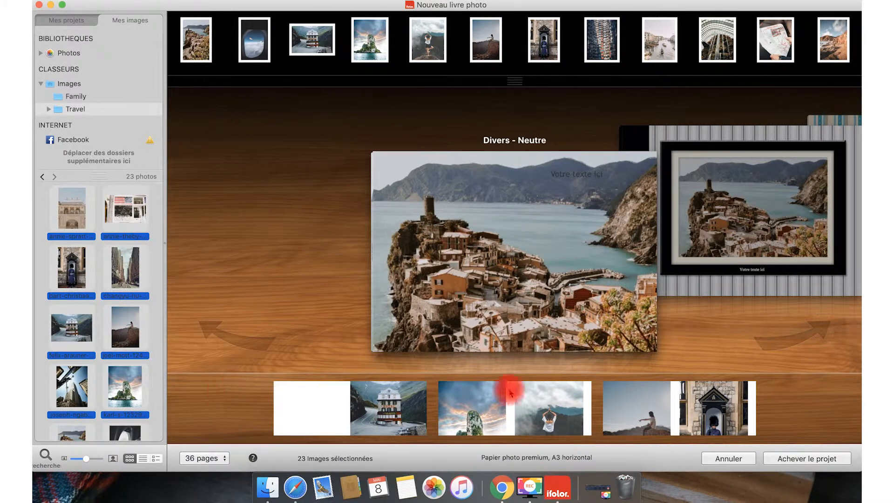
click(786, 463)
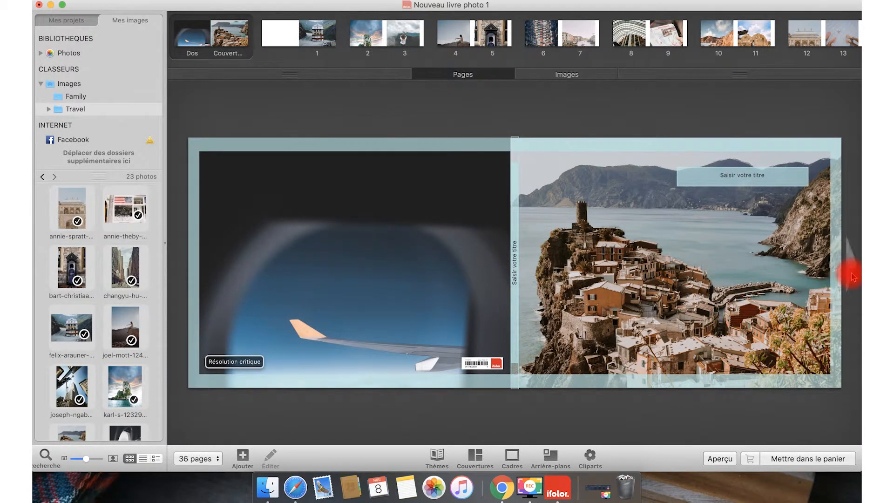
click(852, 278)
click(853, 277)
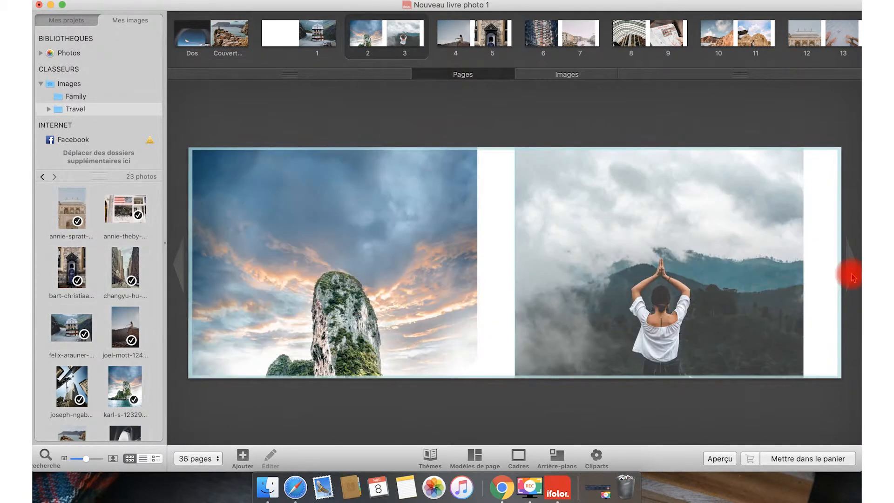
click(853, 277)
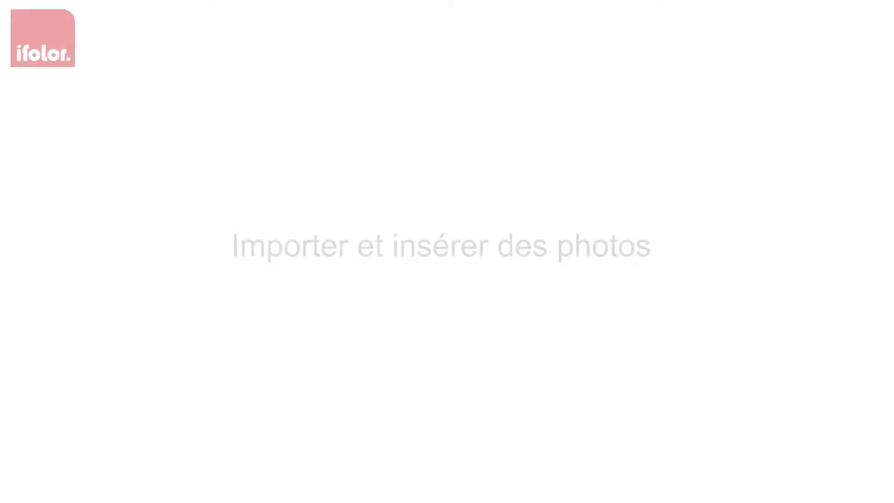